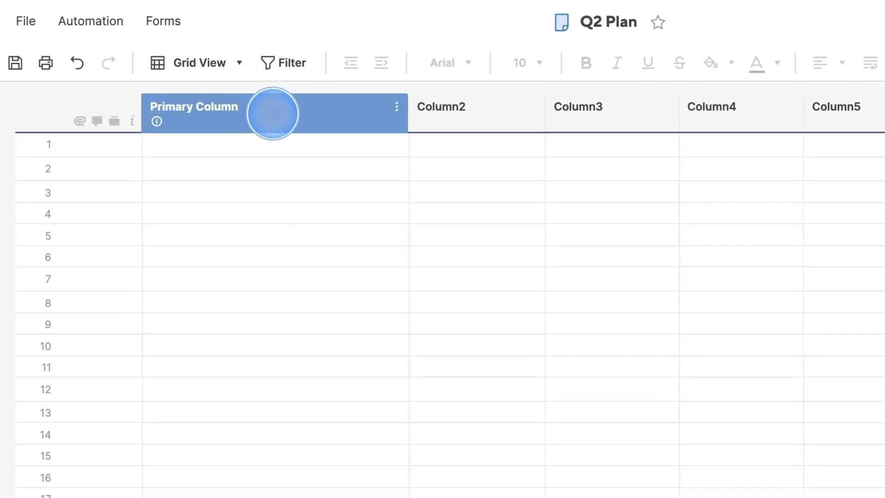
# - Rename the Q2 Plan sheet's primary column header to 'Task Name'
pyautogui.click(273, 113)
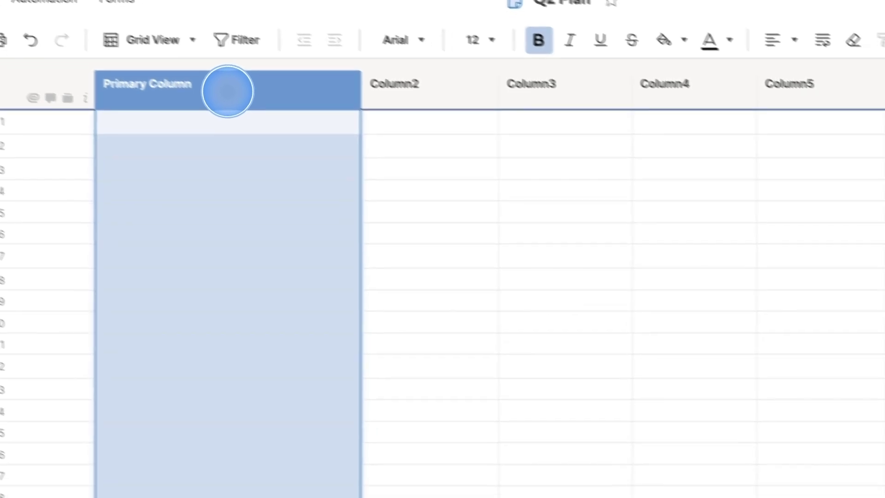
pyautogui.doubleClick(121, 41)
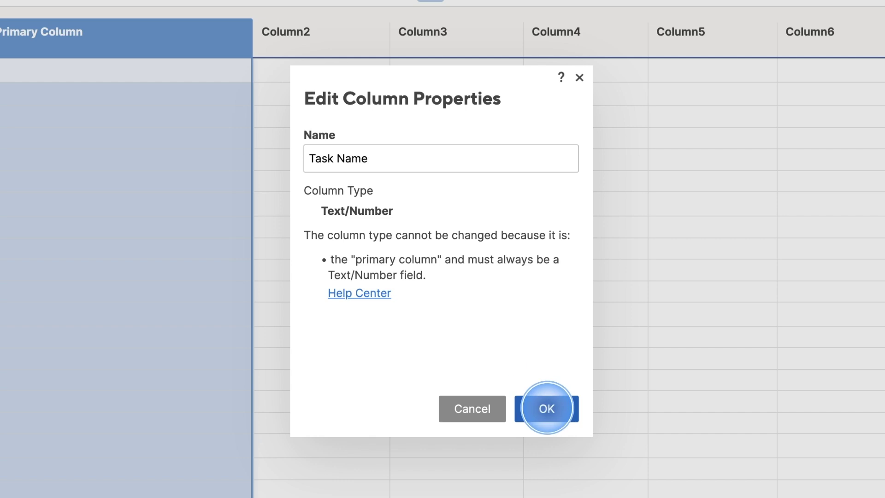
pyautogui.click(547, 409)
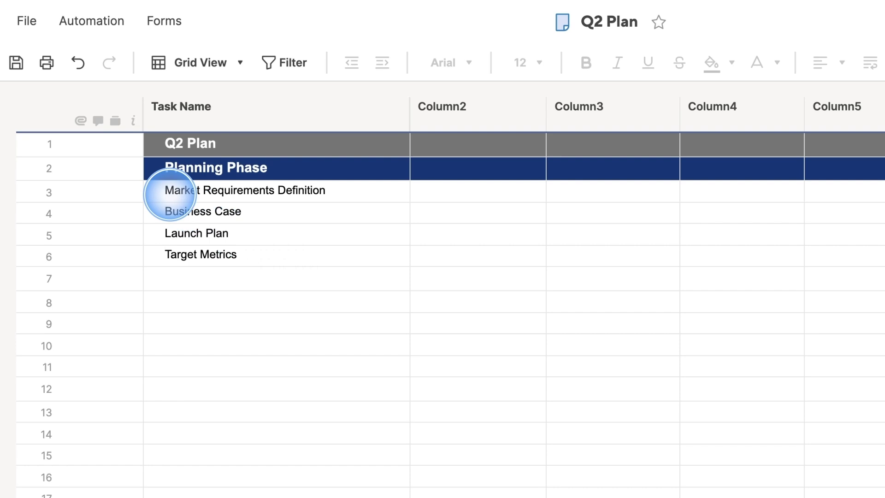
# - Indent rows 3–6 under Planning Phase and outdent Launch Plan so Target Metrics nests beneath it
pyautogui.click(161, 190)
pyautogui.click(162, 190)
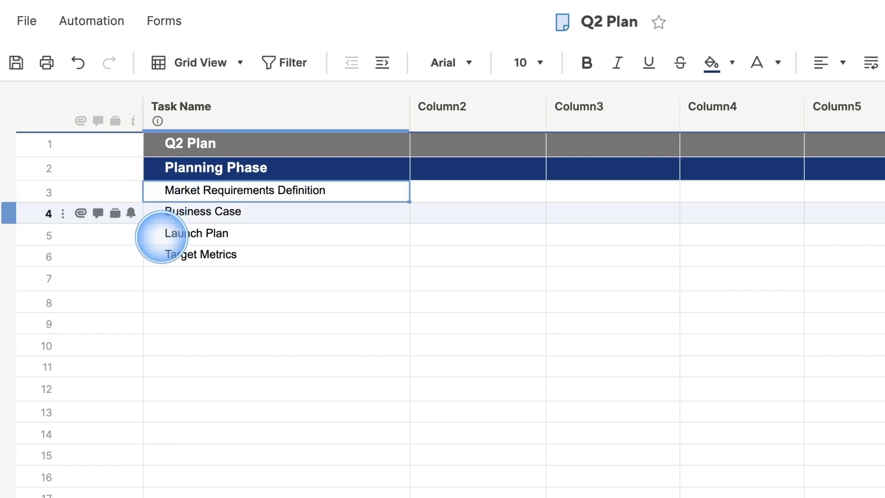
pyautogui.keyDown('shift'); pyautogui.click(162, 257); pyautogui.keyUp('shift')
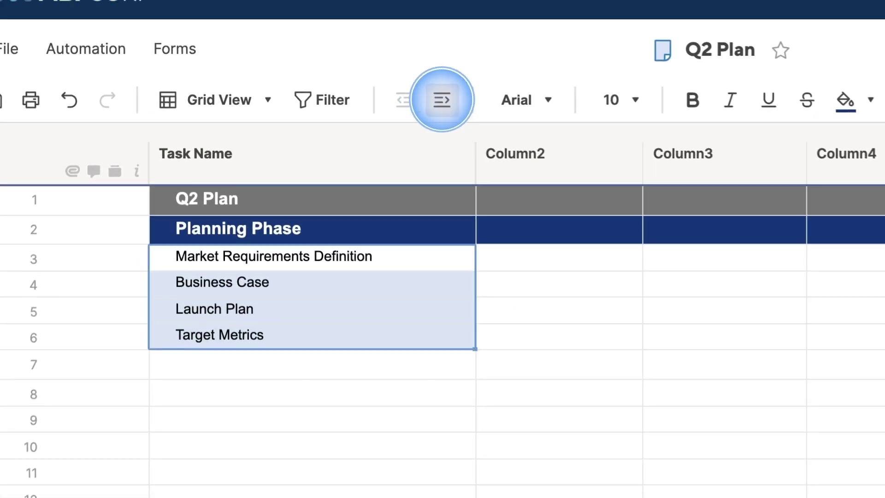
pyautogui.click(442, 99)
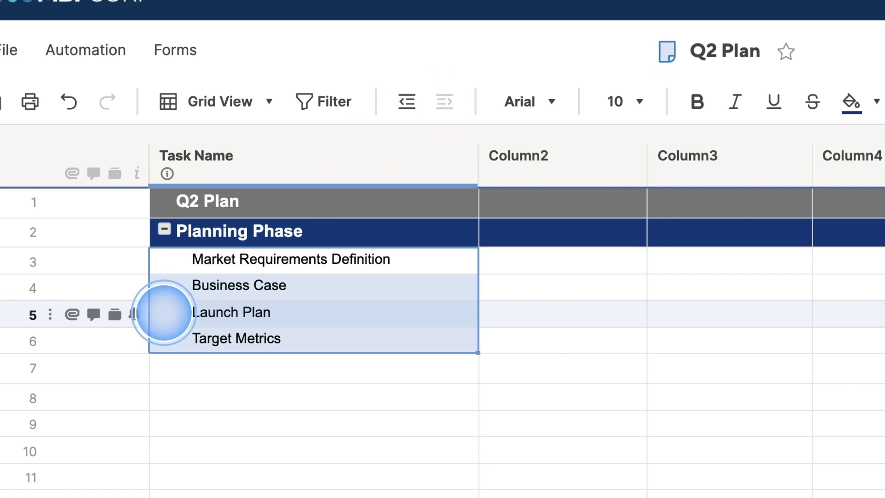
pyautogui.click(164, 313)
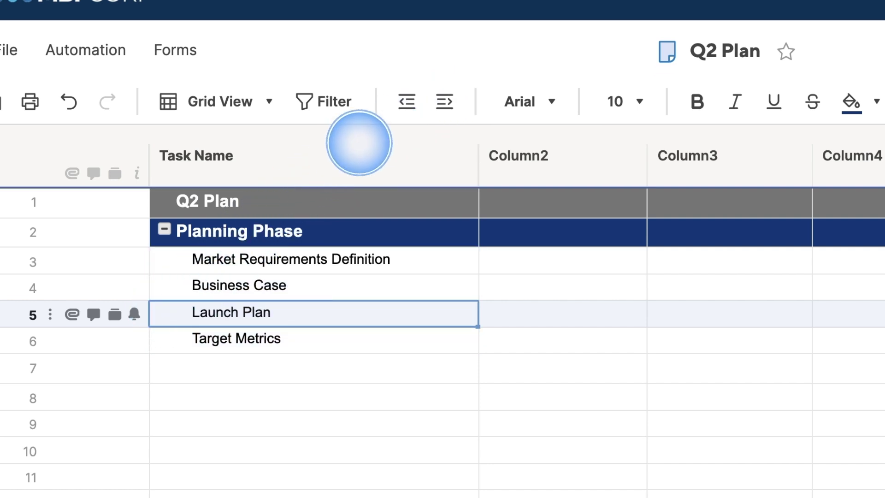
pyautogui.click(407, 101)
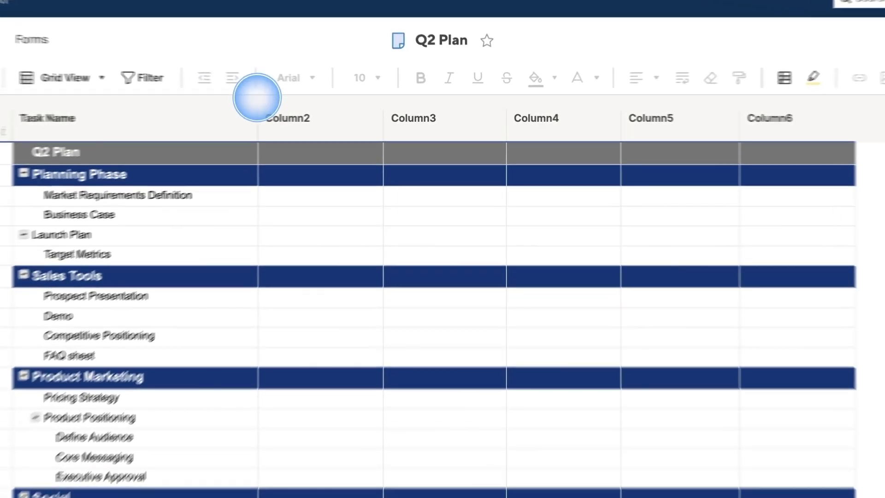
# - Rename Column2 to 'Assigned To' and set its type to Contact List
pyautogui.click(290, 115)
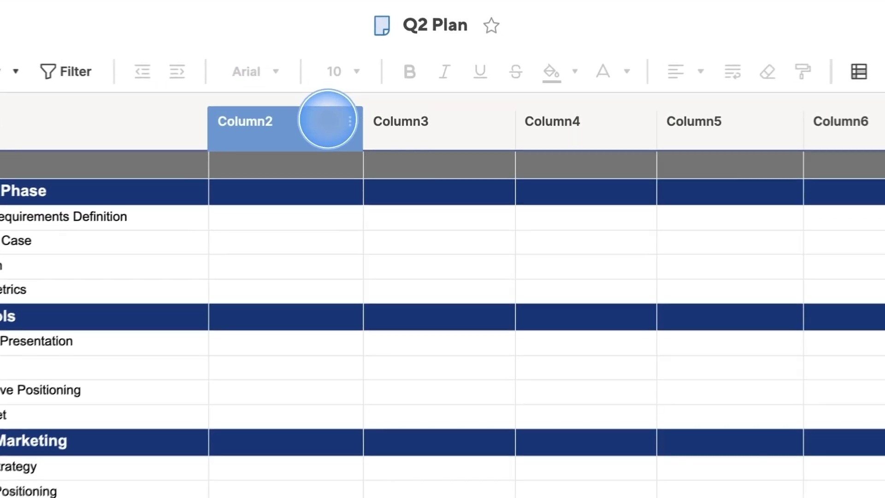
pyautogui.click(346, 122)
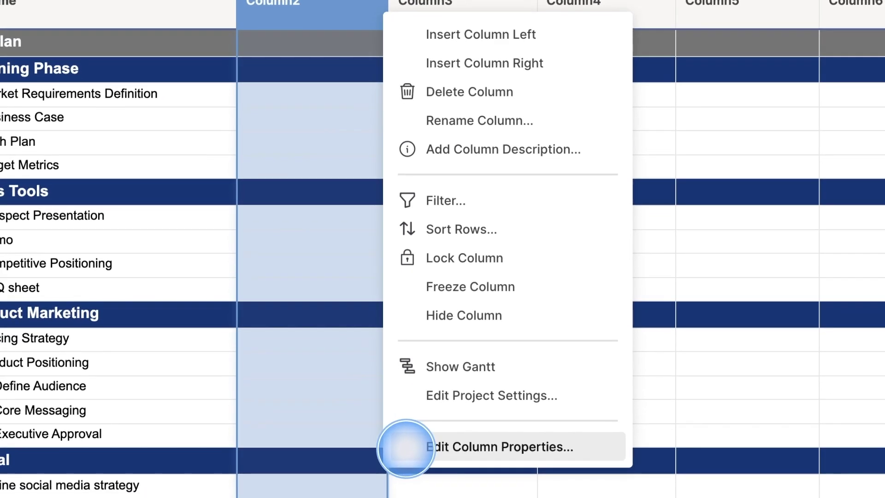
pyautogui.click(406, 484)
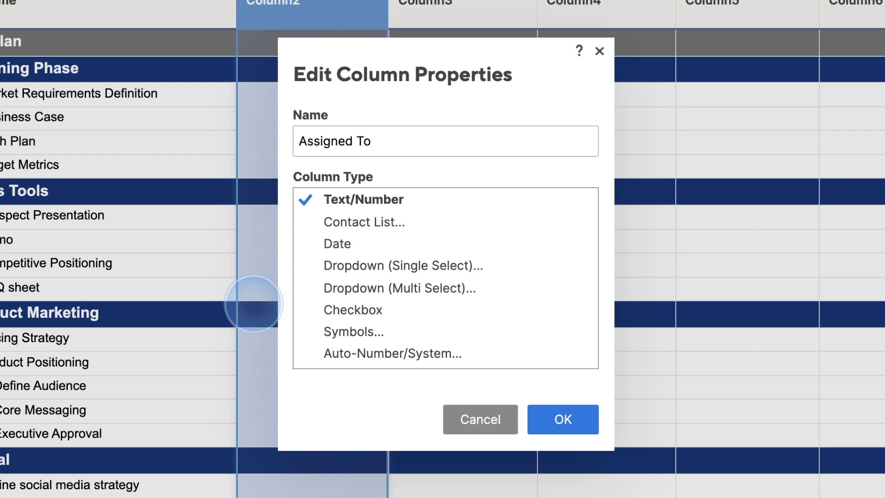
pyautogui.write('Assigned To')
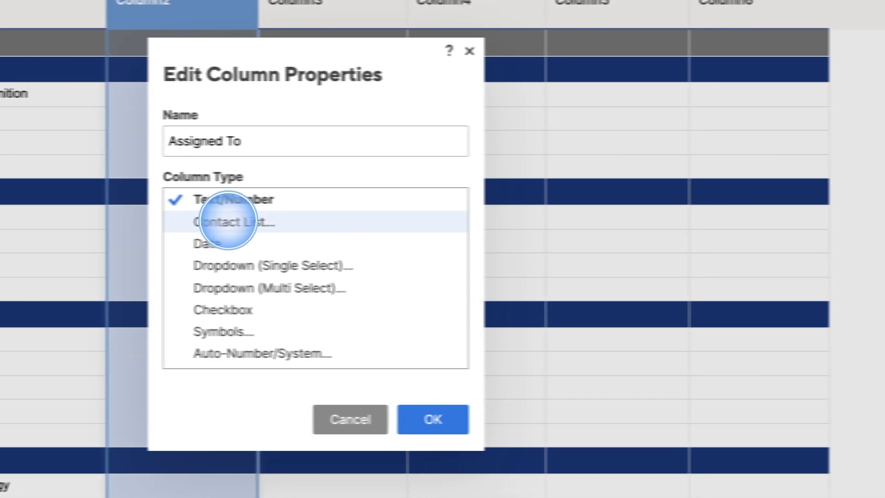
pyautogui.click(228, 220)
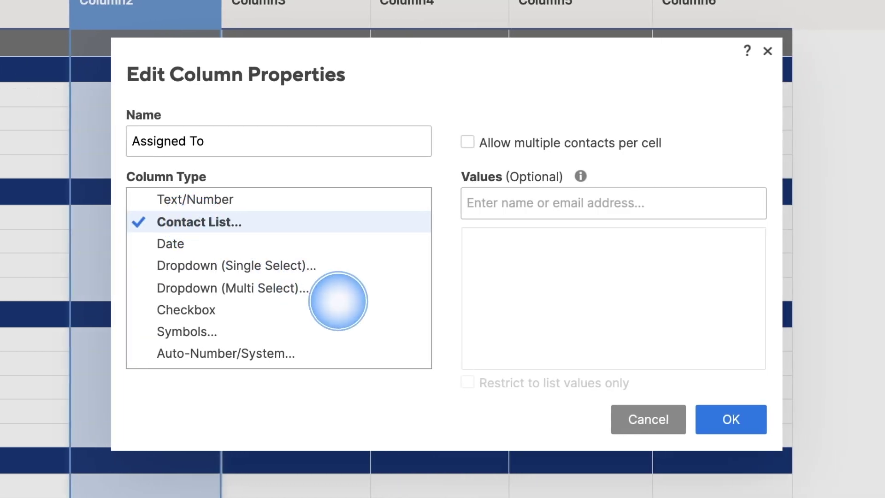
pyautogui.click(730, 419)
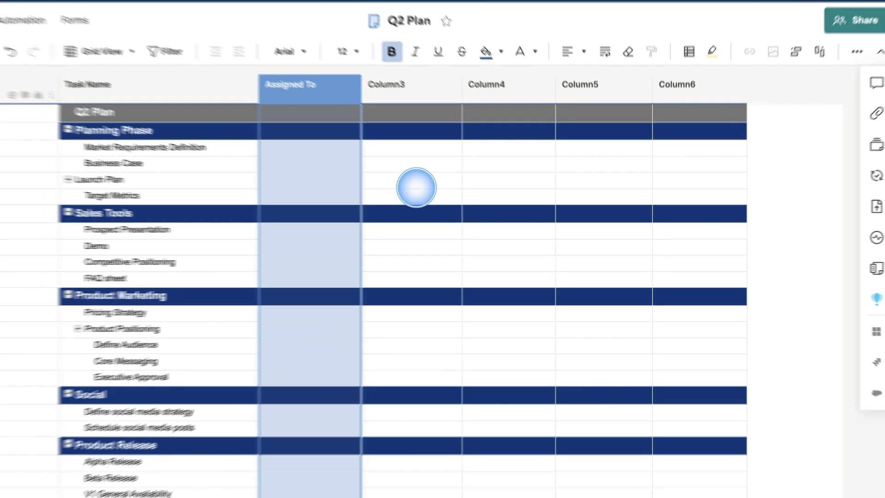
# - Assign a contact to Market Requirements Definition and name Column3 'Start Date' with Date type
pyautogui.click(387, 167)
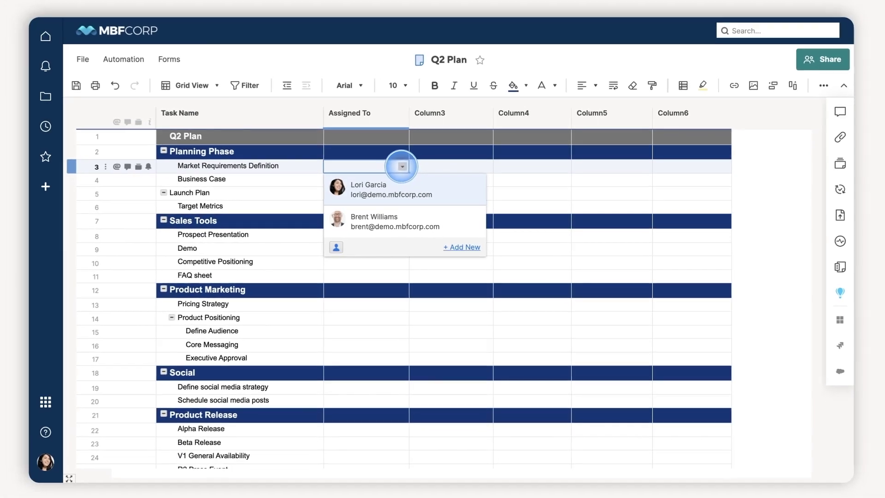
pyautogui.click(339, 219)
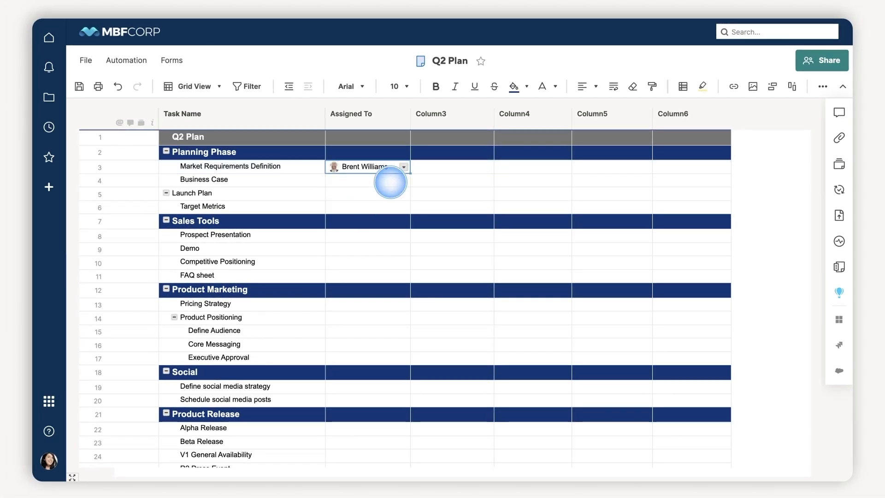
pyautogui.doubleClick(486, 113)
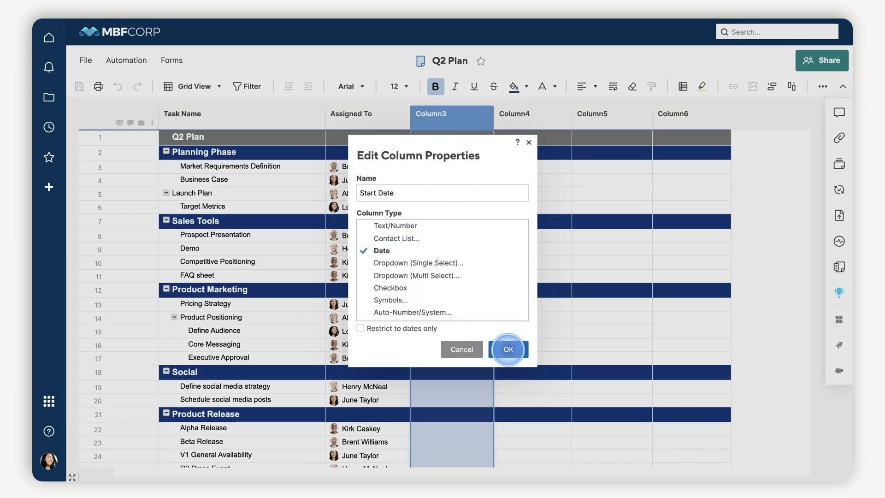
# - Apply the Start Date column and make Column4 an 'End Date' column of type Date
pyautogui.click(508, 350)
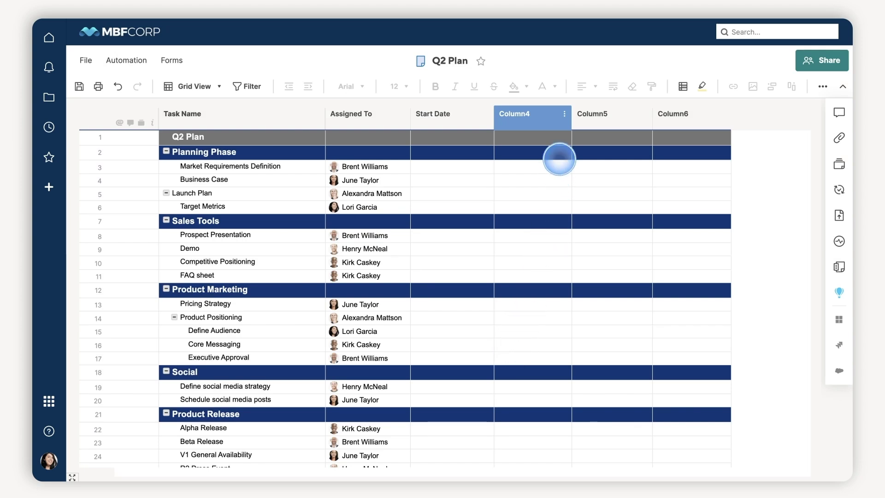
pyautogui.doubleClick(564, 114)
pyautogui.write('End Date')
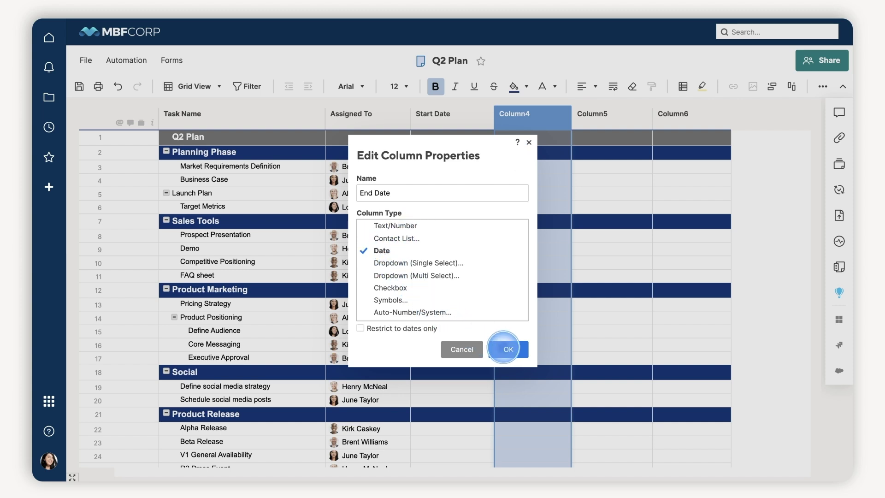
pyautogui.click(508, 349)
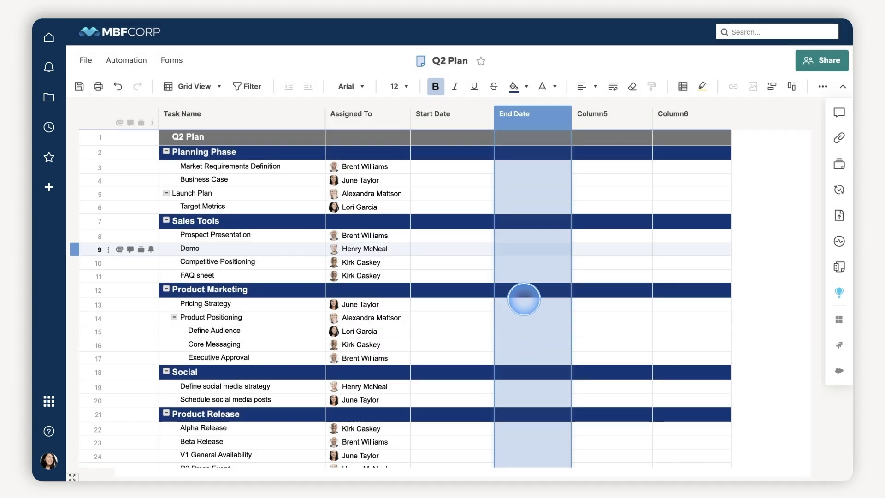
# - Fill in task dates, setting the first task's end date to August 6, 2021
pyautogui.click(562, 168)
pyautogui.click(564, 167)
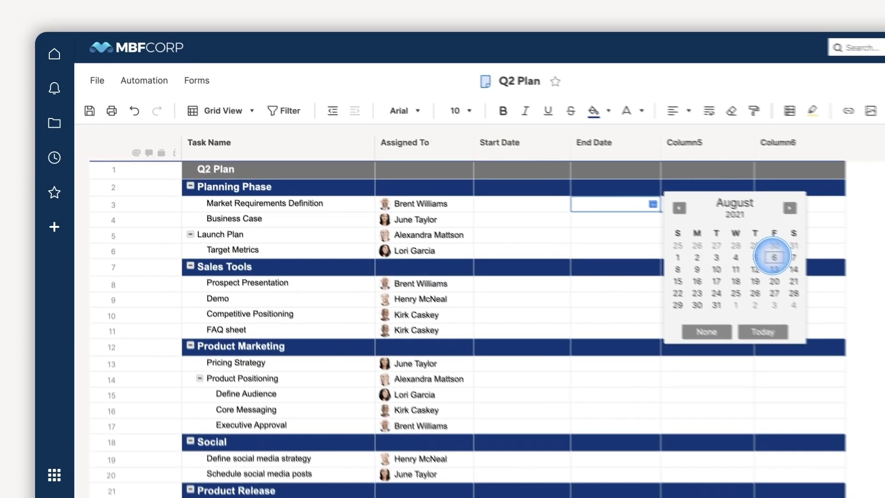
pyautogui.click(670, 213)
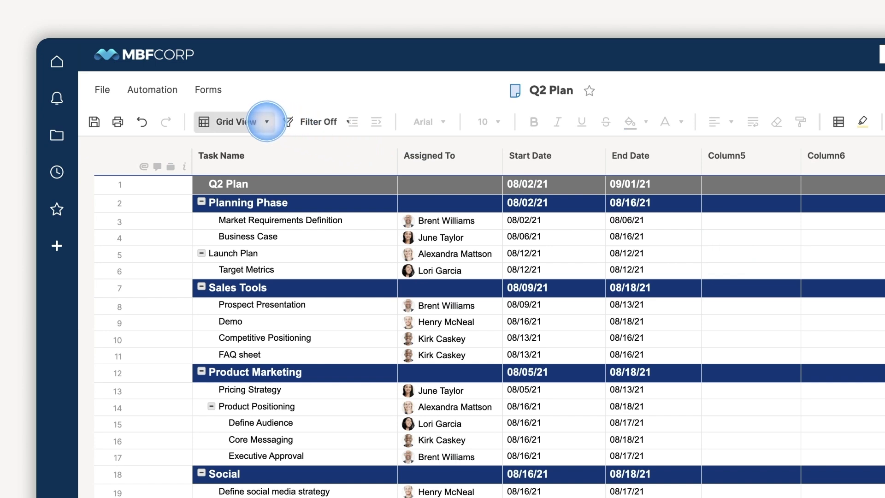
pyautogui.click(267, 122)
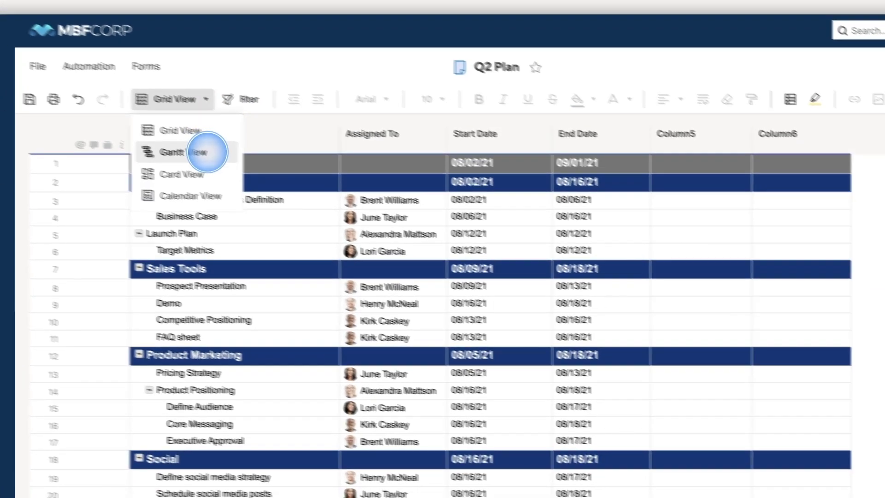
pyautogui.click(240, 172)
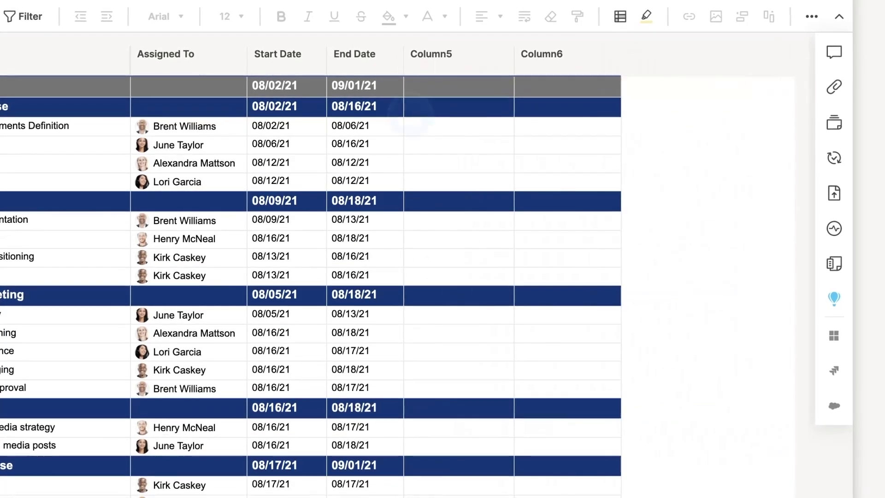
# - Make Column5 a Status dropdown with In Progress, At Risk, Complete and Postponed
pyautogui.click(504, 54)
pyautogui.write('In Progress At Risk Complete Postpo')
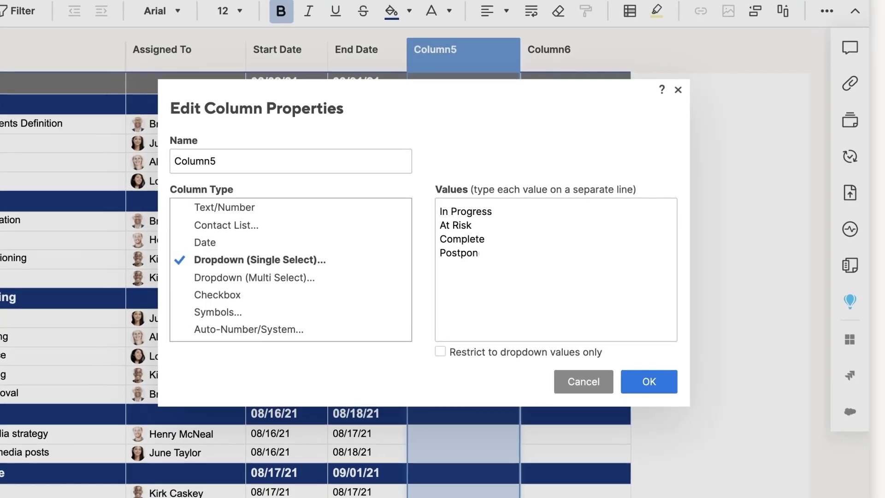
pyautogui.write('ned')
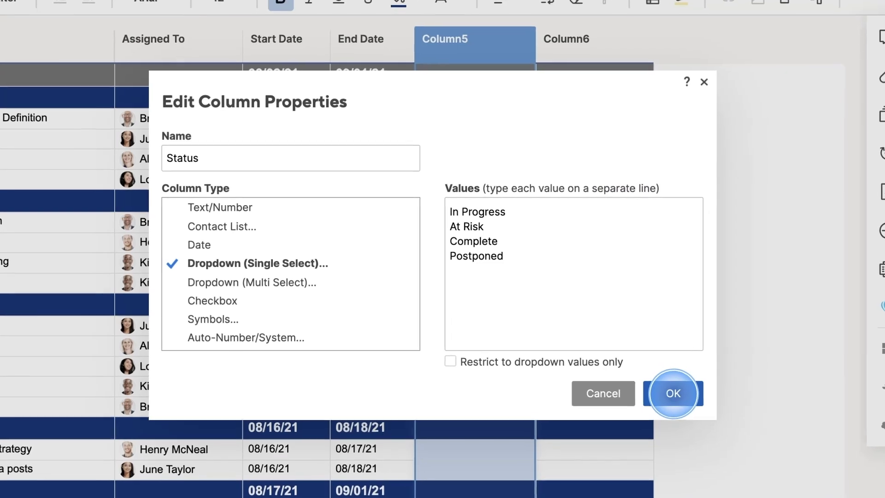
pyautogui.click(673, 393)
# - Set the first task's status to In Progress
pyautogui.click(533, 117)
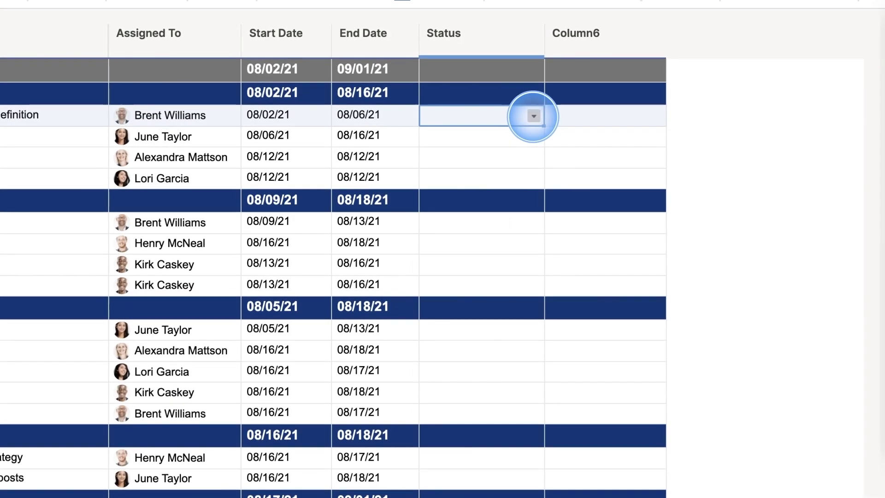
pyautogui.click(533, 116)
pyautogui.click(517, 134)
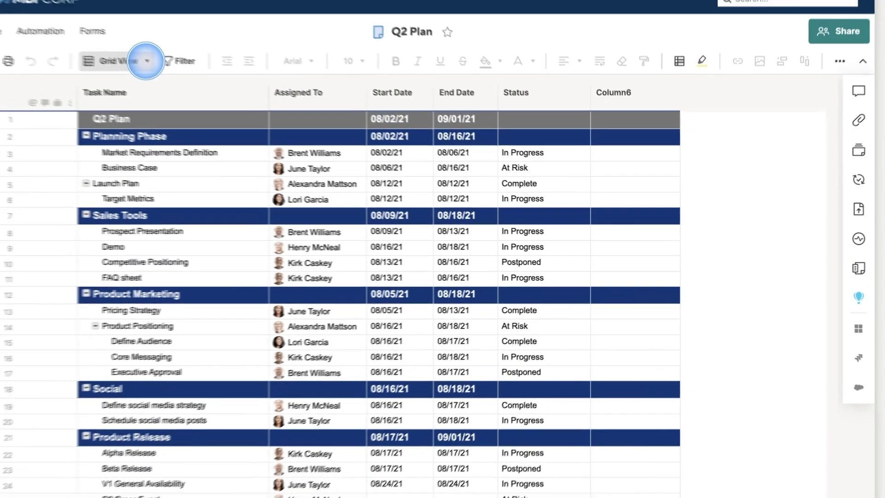
pyautogui.click(92, 42)
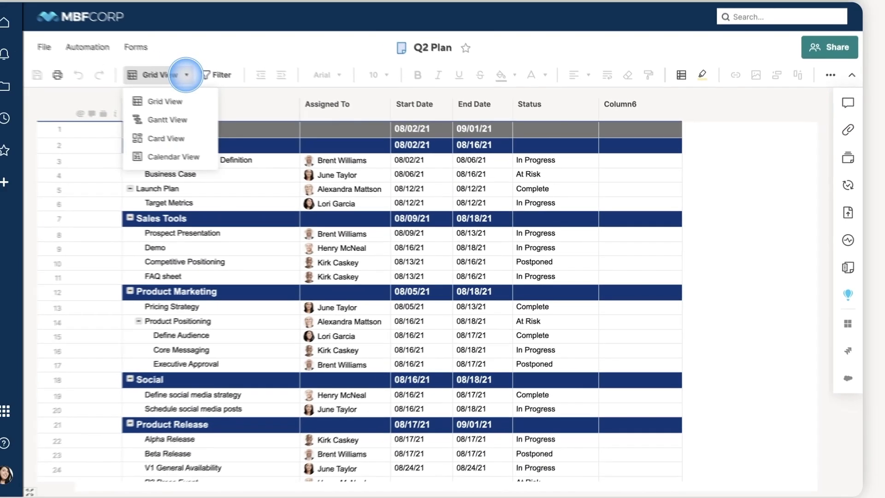
# - In Card View, move the Beta Release card from the At Risk lane to Postponed
pyautogui.click(198, 146)
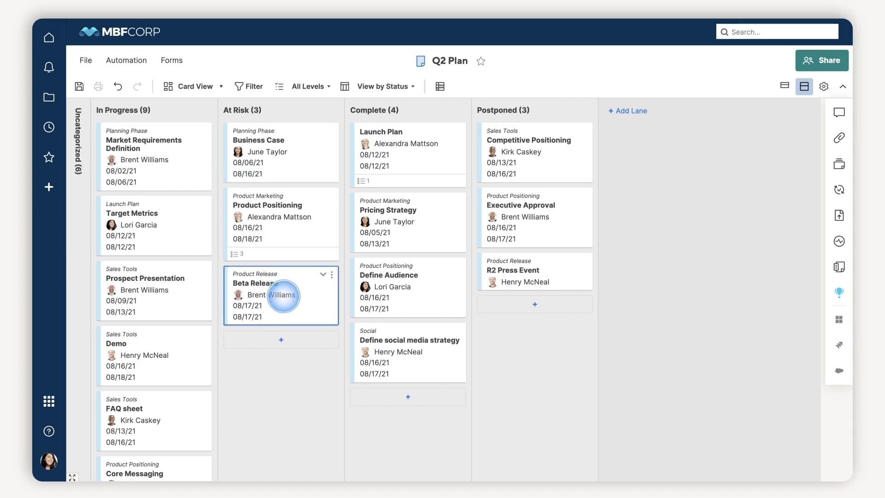
pyautogui.moveTo(310, 312)
pyautogui.mouseDown()
pyautogui.moveTo(450, 336)
pyautogui.moveTo(535, 283)
pyautogui.mouseUp()
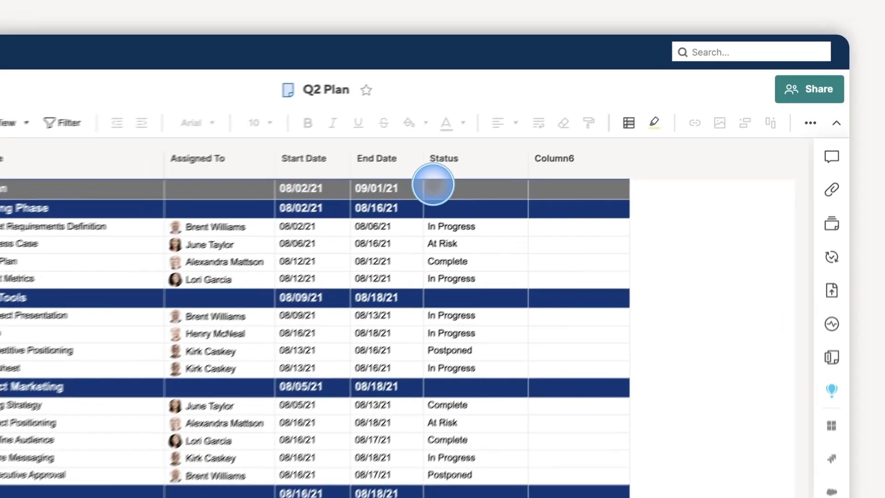
pyautogui.click(668, 118)
pyautogui.write('Completed')
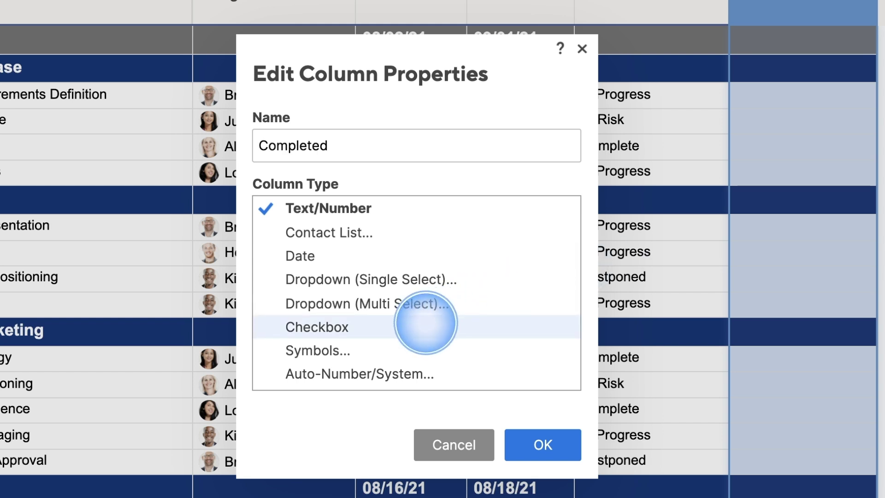
# - Name Column6 'Completed' and change its column type to Checkbox
pyautogui.click(420, 325)
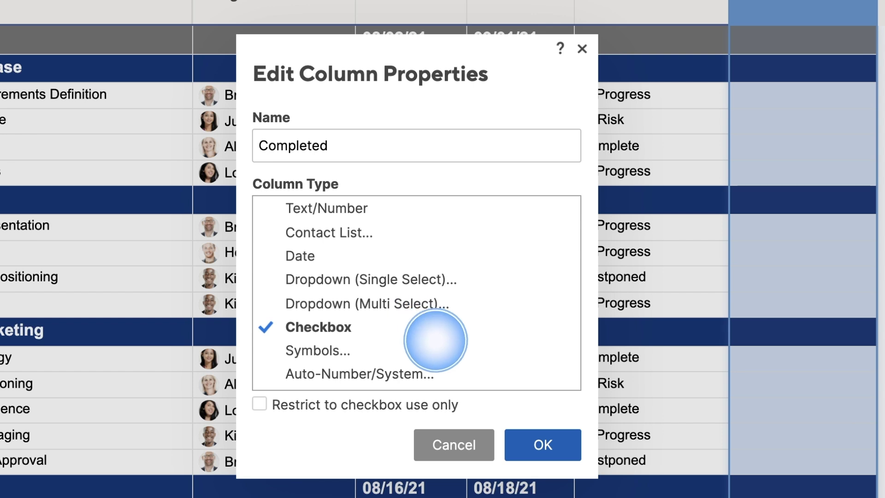
pyautogui.click(542, 445)
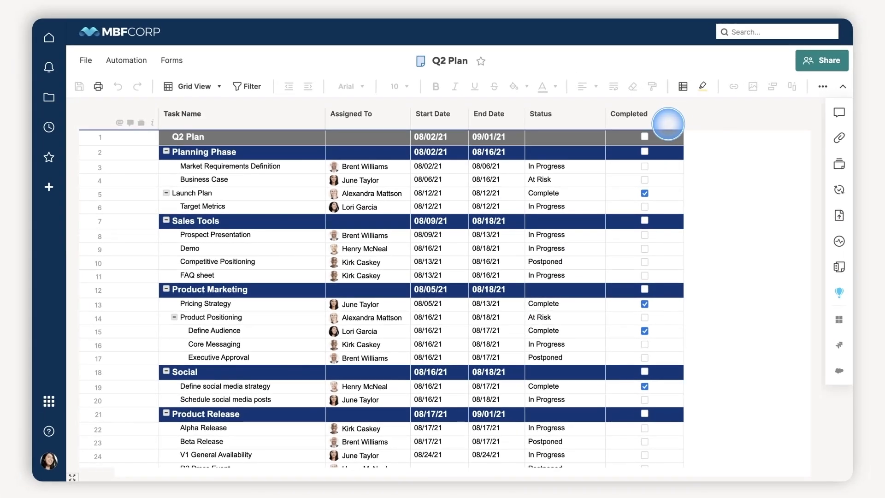
pyautogui.click(676, 114)
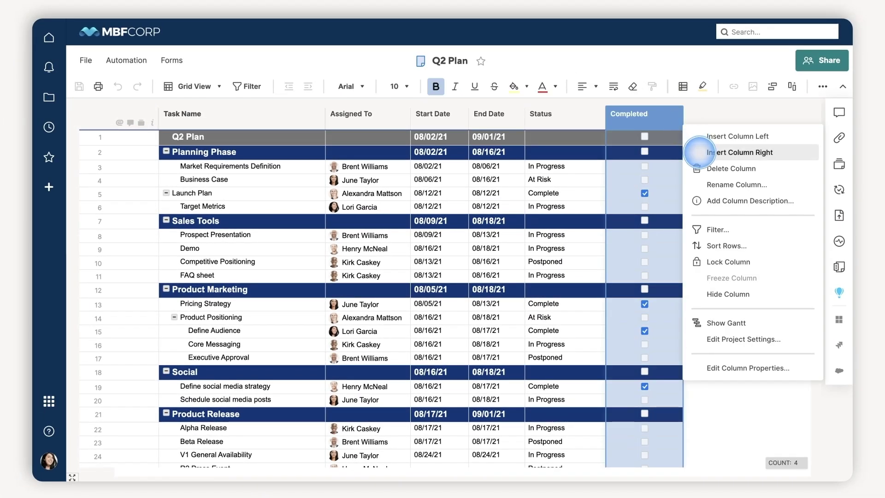
# - Insert a 'Health' column right of Completed using the red, yellow and green symbol set
pyautogui.click(699, 152)
pyautogui.write('Health')
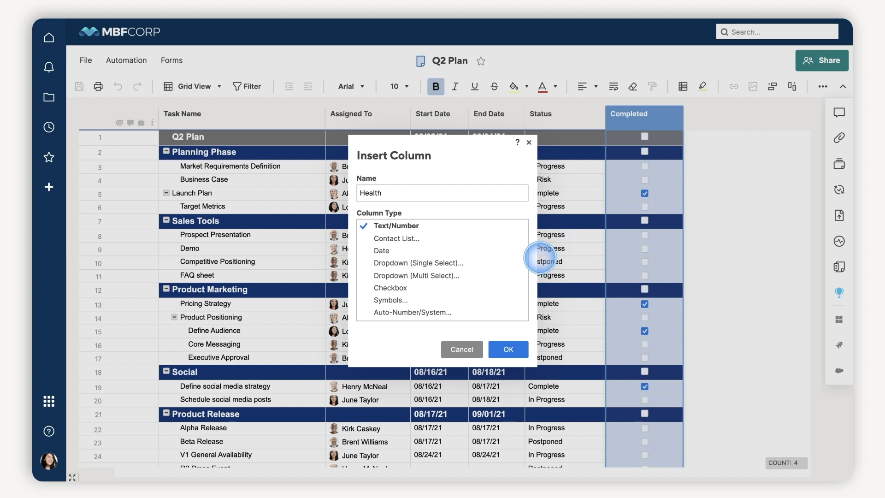
pyautogui.click(476, 300)
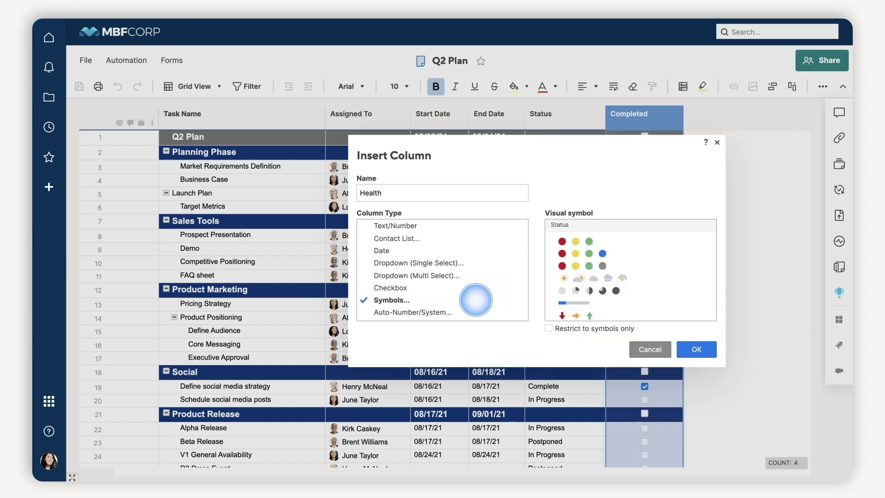
pyautogui.click(632, 242)
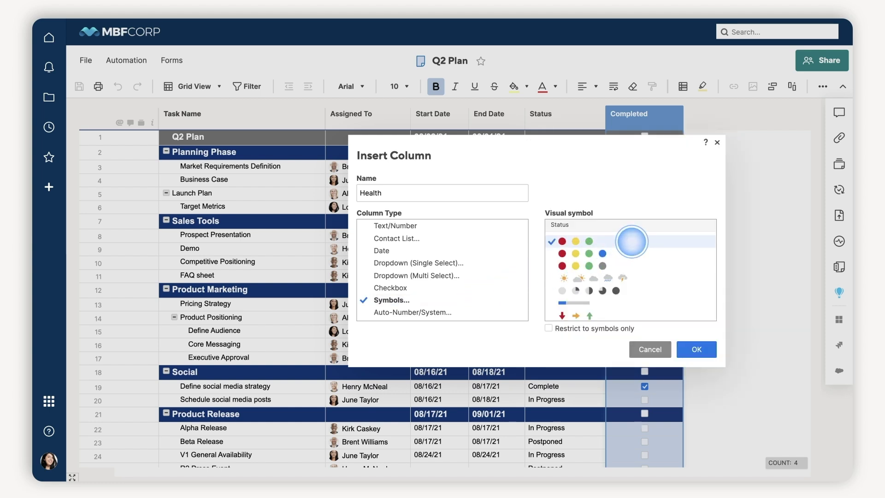
pyautogui.click(696, 349)
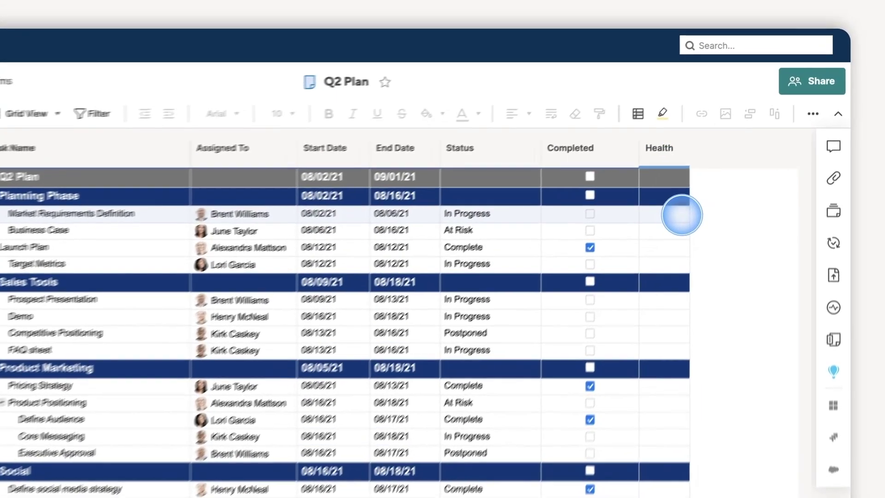
# - Mark Market Requirements Definition's health as green
pyautogui.click(709, 178)
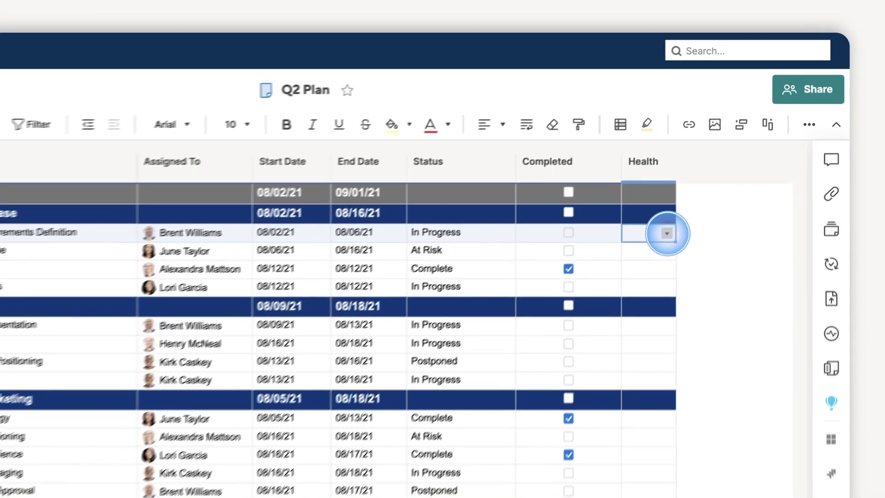
pyautogui.click(637, 294)
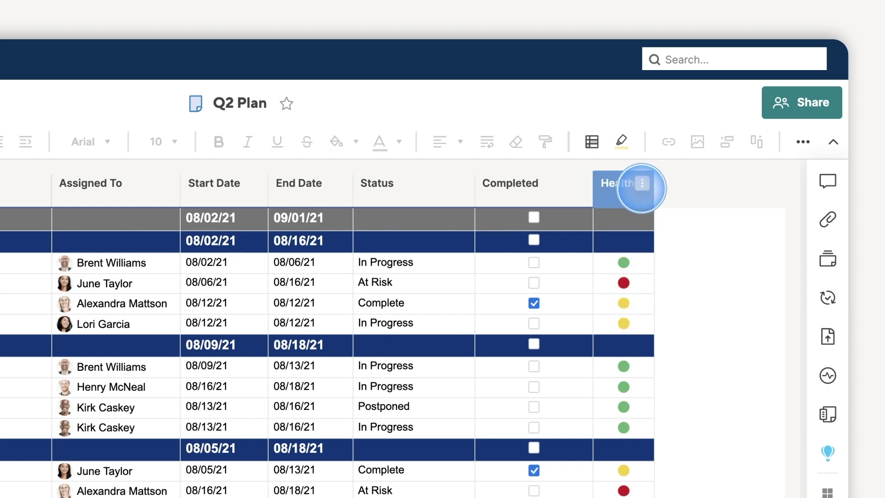
pyautogui.click(642, 183)
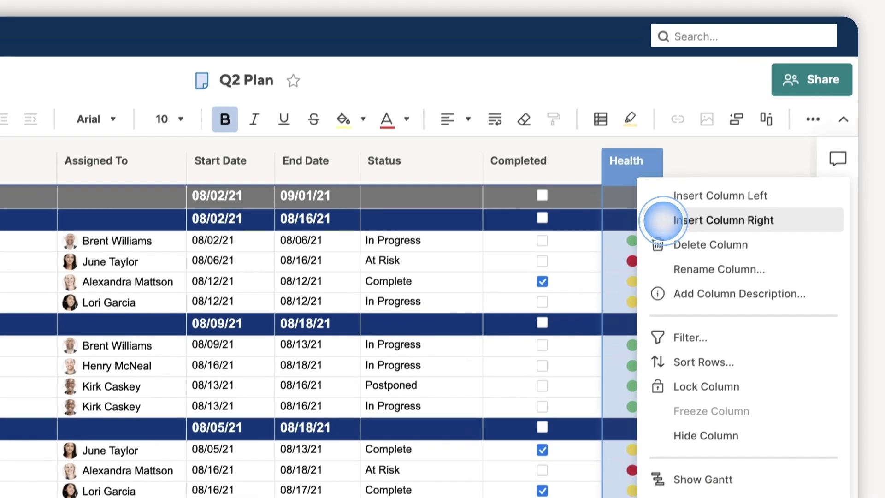
pyautogui.click(669, 242)
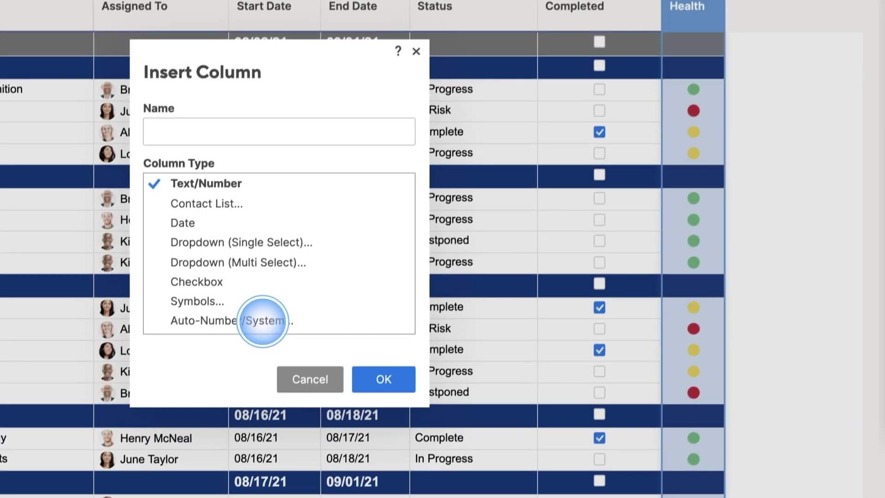
# - Insert a 'Task ID' Auto-Number column right of Health, numbering rows like ID-0026
pyautogui.click(271, 357)
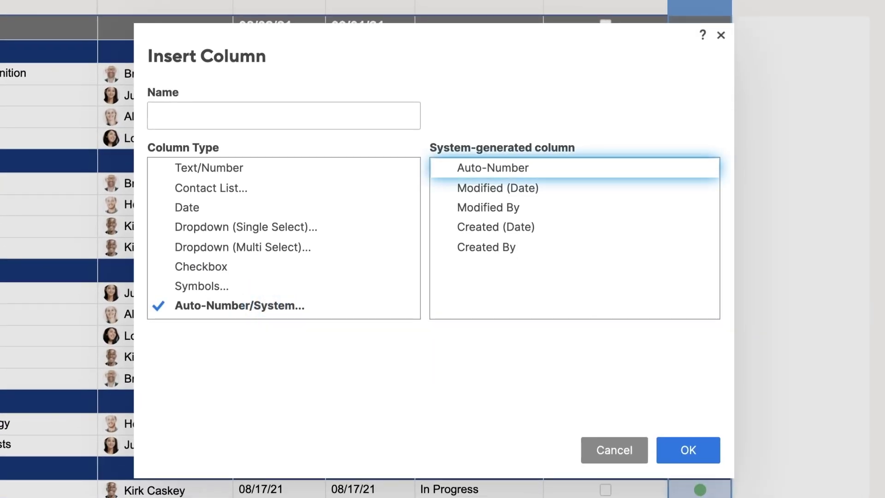
pyautogui.click(498, 188)
pyautogui.write('Task ID')
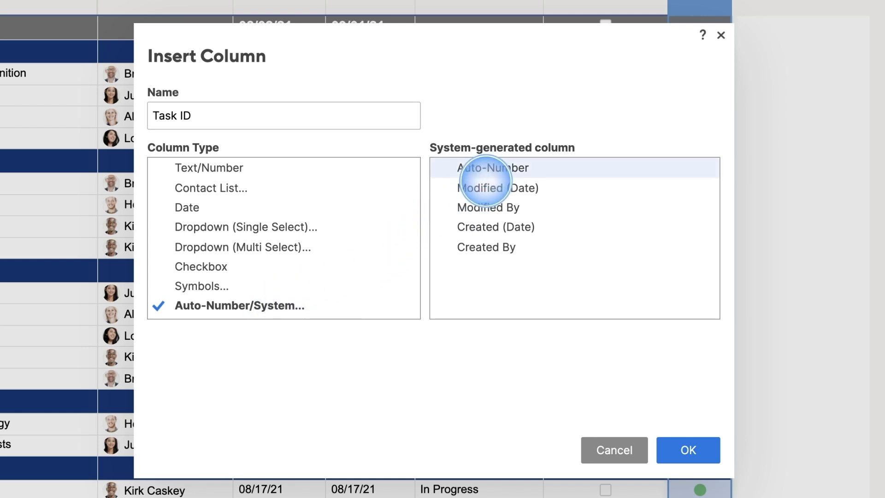
pyautogui.click(501, 166)
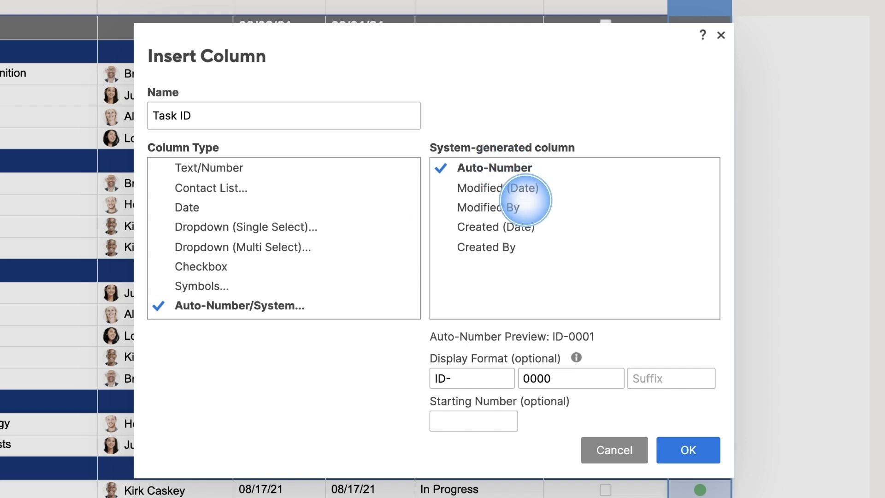
pyautogui.click(688, 449)
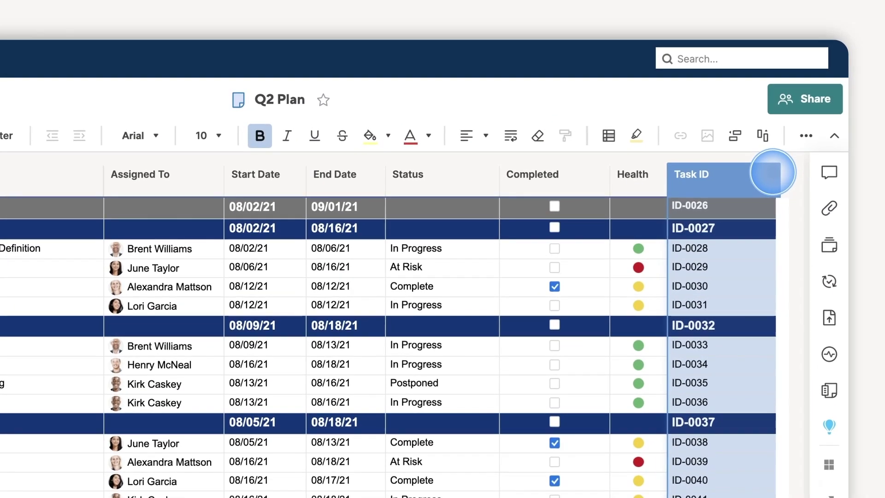
pyautogui.click(774, 168)
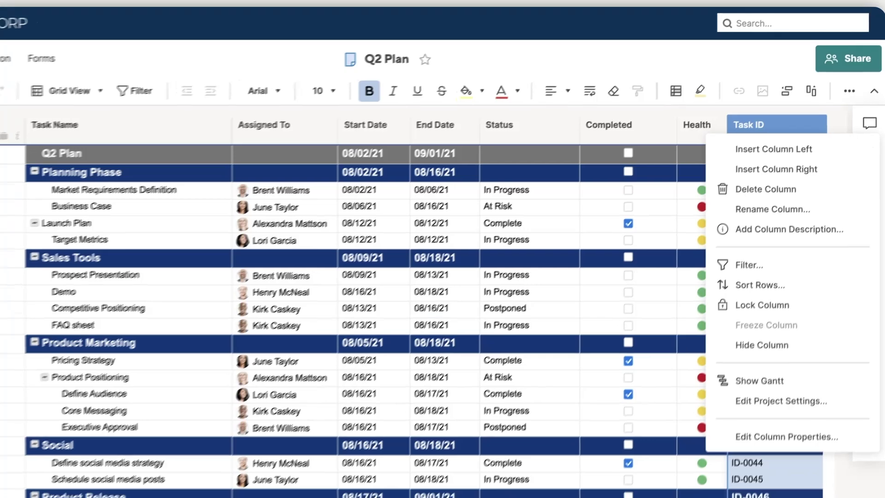
pyautogui.press('Escape')
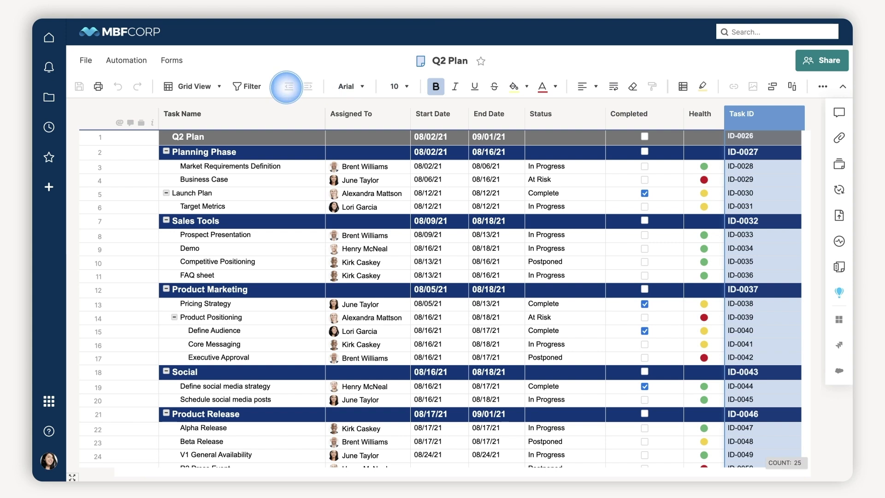
pyautogui.click(260, 86)
# - Create the Status View filter for In Progress or At Risk tasks, share it, and apply it
pyautogui.click(259, 86)
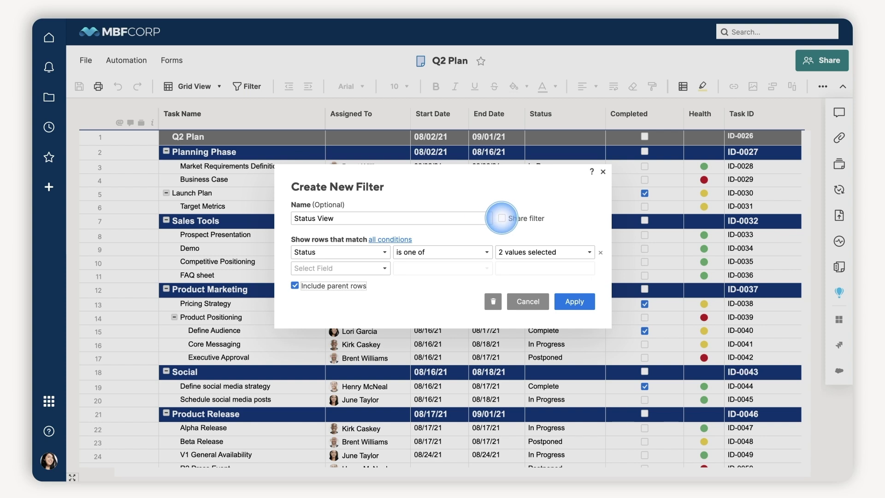
pyautogui.click(502, 218)
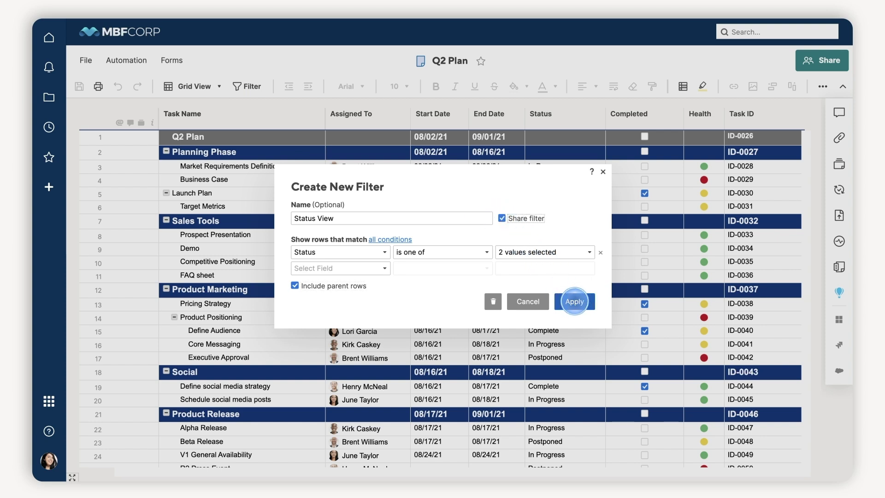
pyautogui.click(575, 301)
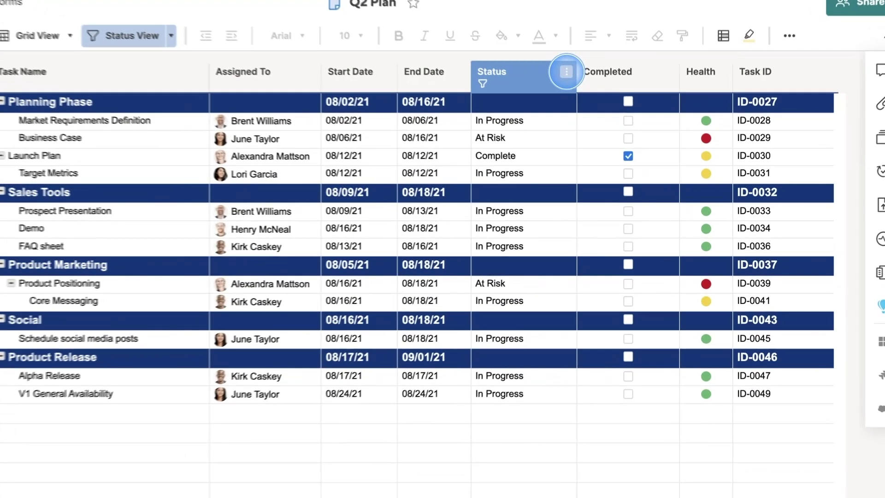
# - Describe the Status column as 'Communicate with stakeholders if your projects are At Risk.'
pyautogui.click(583, 95)
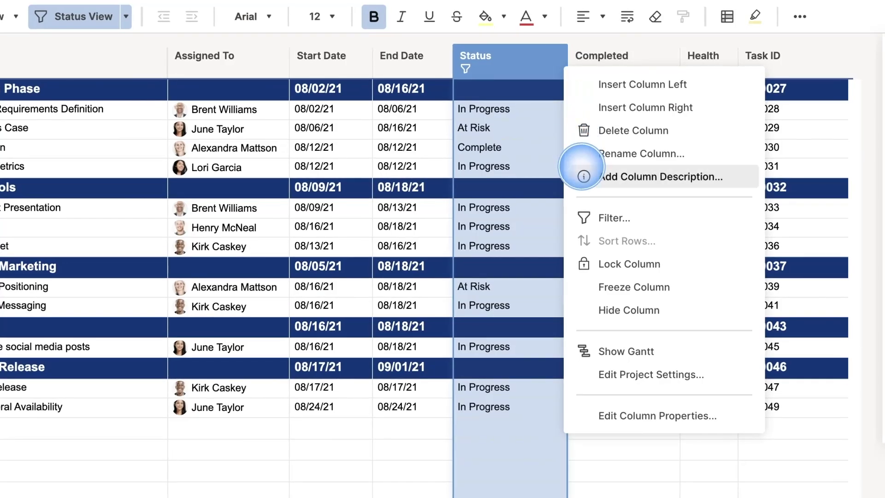
pyautogui.click(582, 177)
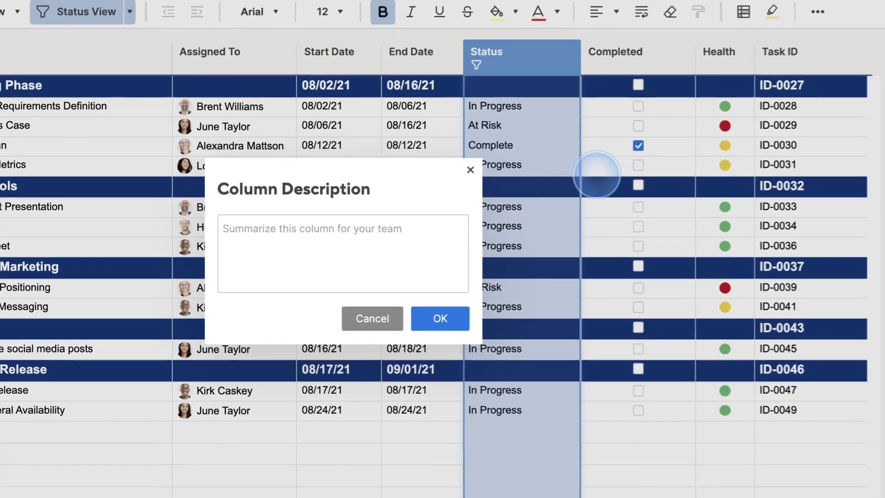
pyautogui.write('Communicate with stakeholders if your projects are At Risk.')
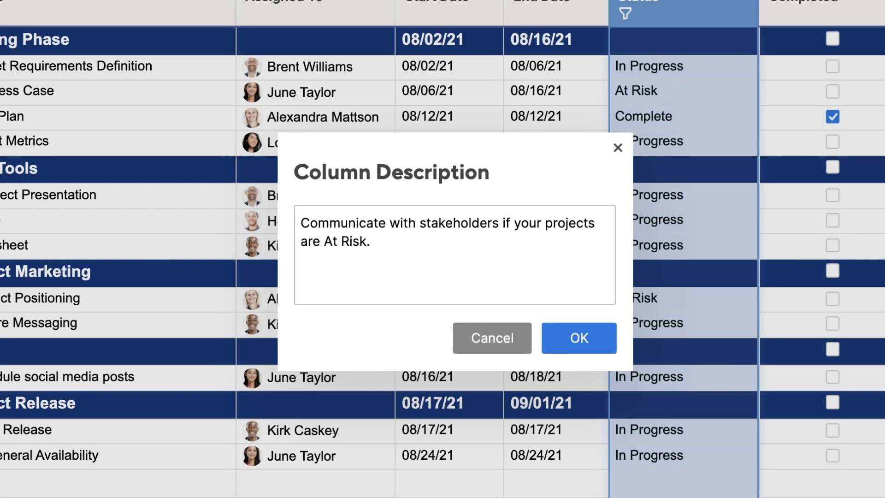
pyautogui.click(581, 338)
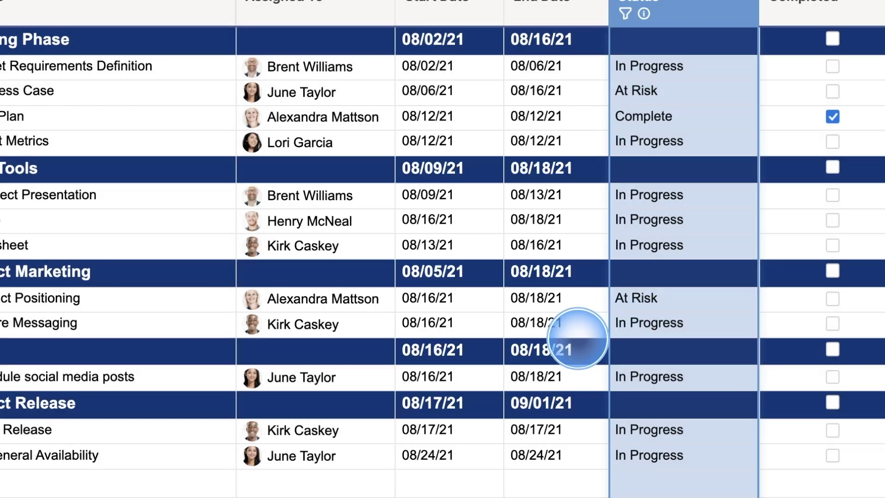